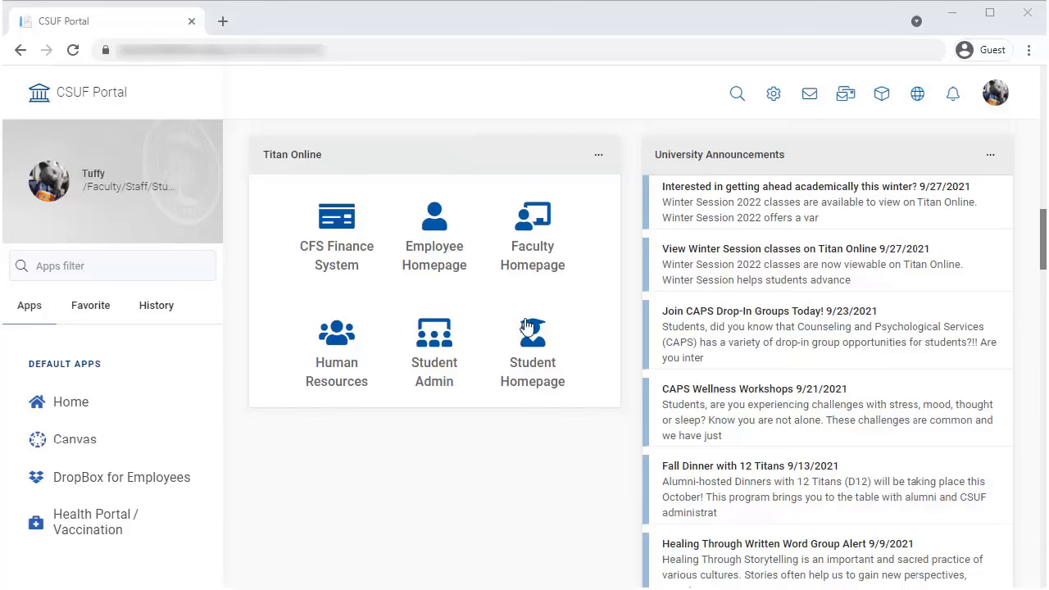
# Open the Student Homepage's tasks and review the details of the Math/QR Placement Category hold.
pyautogui.click(529, 368)
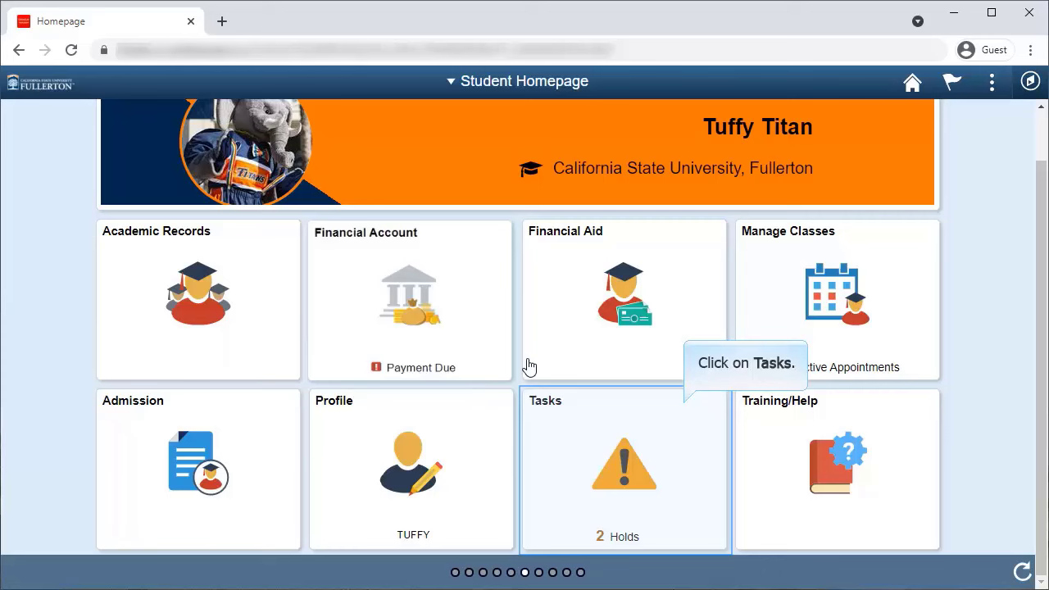
pyautogui.click(609, 402)
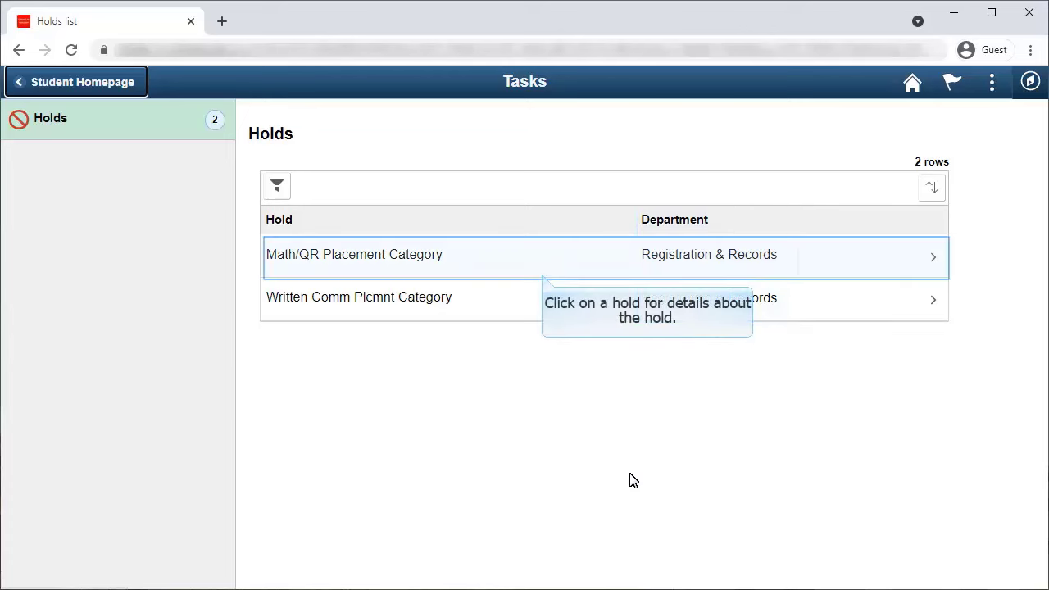
pyautogui.click(533, 267)
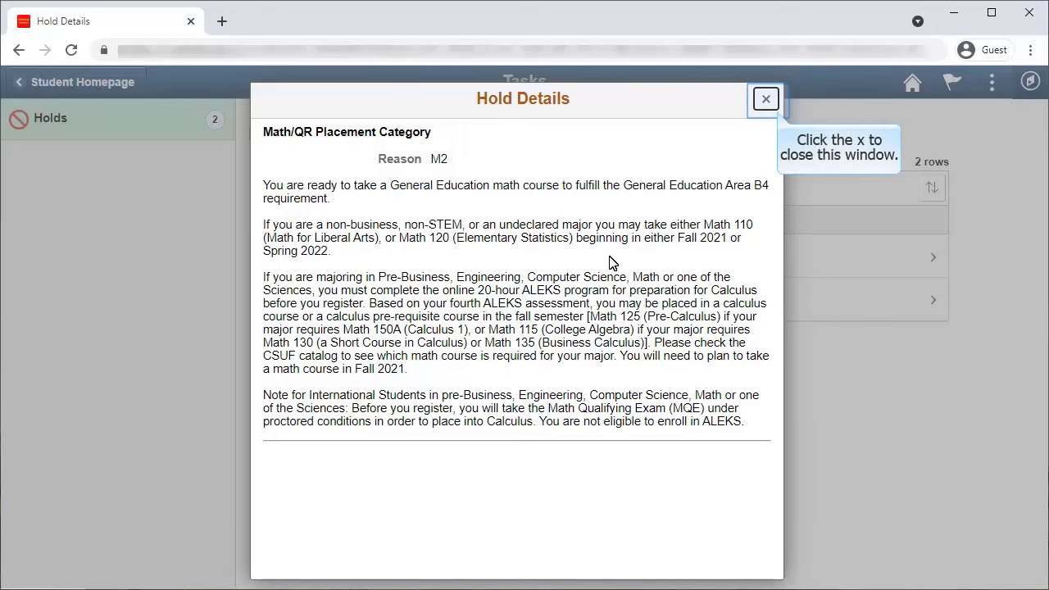
pyautogui.click(765, 99)
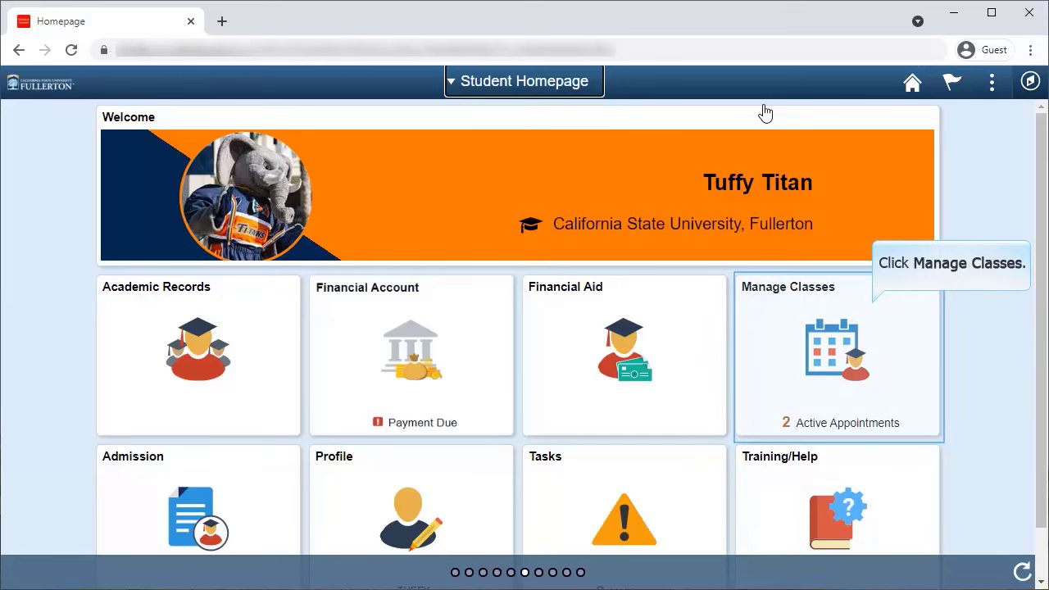
# Search the Spring 2022 classes for PSYC 101 and select the Monday/Wednesday/Friday 11:00AM lecture, class 16215.
pyautogui.click(836, 354)
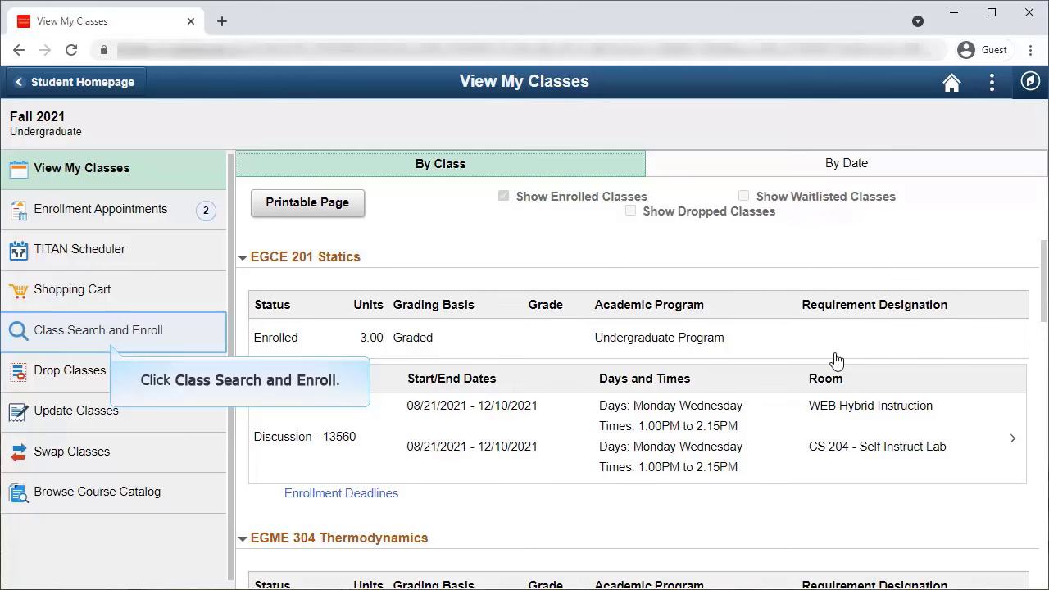
pyautogui.click(148, 342)
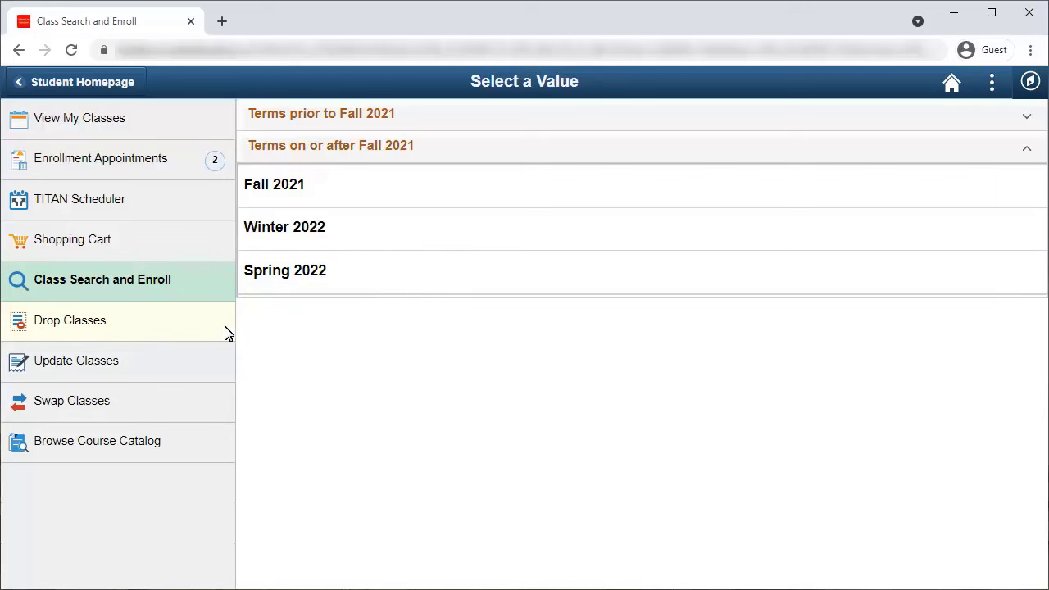
pyautogui.click(275, 277)
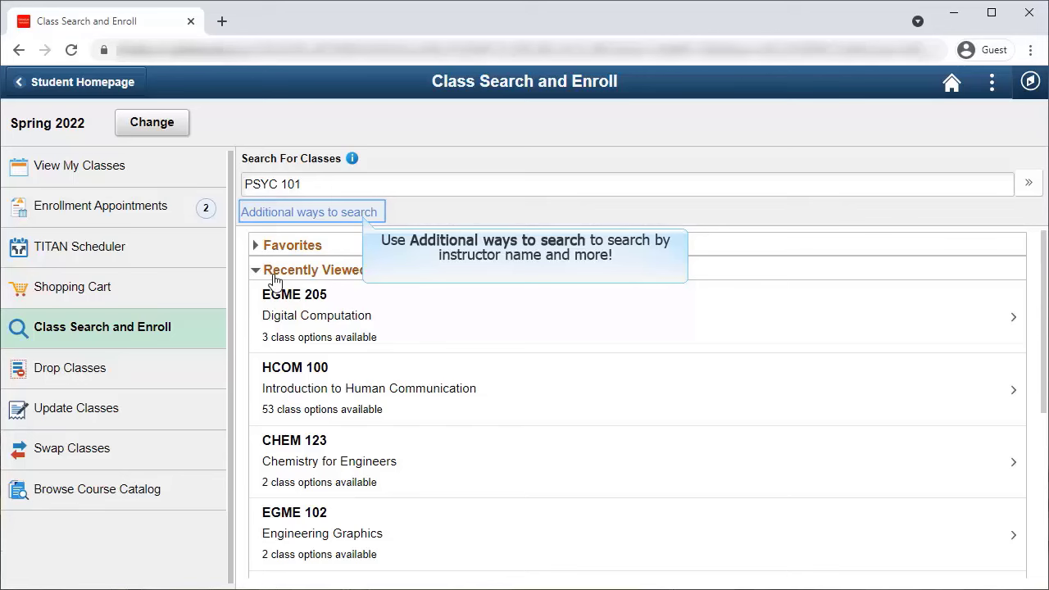
pyautogui.click(1026, 187)
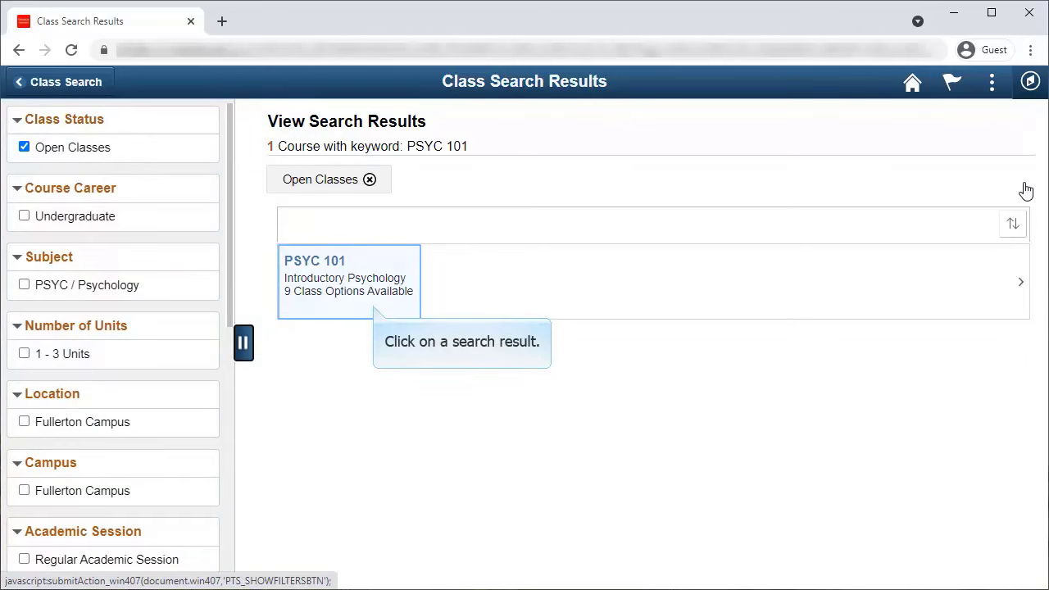
pyautogui.click(328, 287)
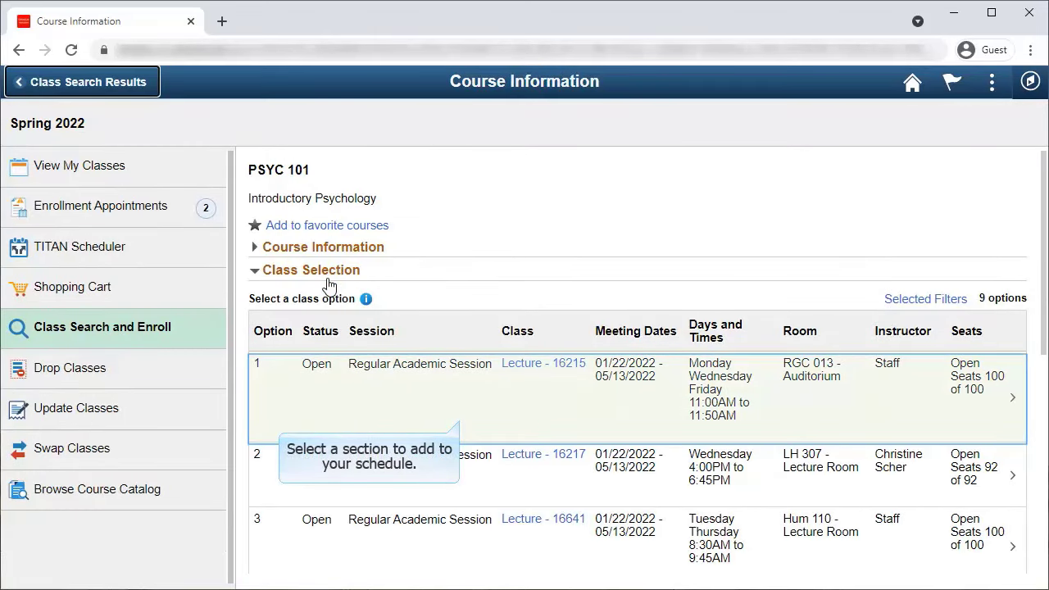
pyautogui.click(489, 400)
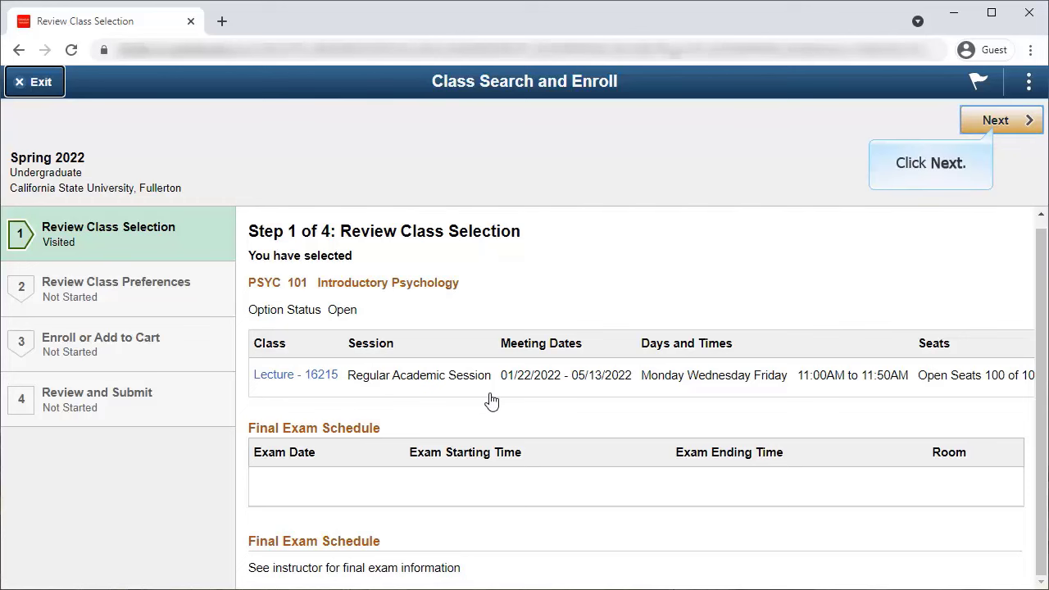
# Enroll in PSYC 101 lecture 16215 with the waitlist option set to Yes and grading basis Graded, and submit the request.
pyautogui.click(996, 130)
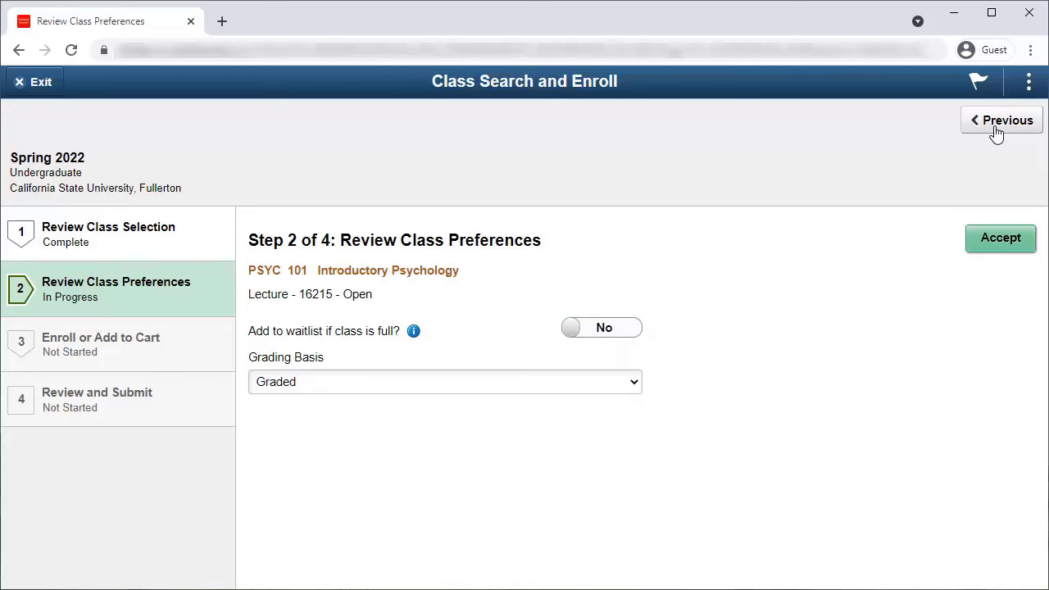
pyautogui.click(621, 340)
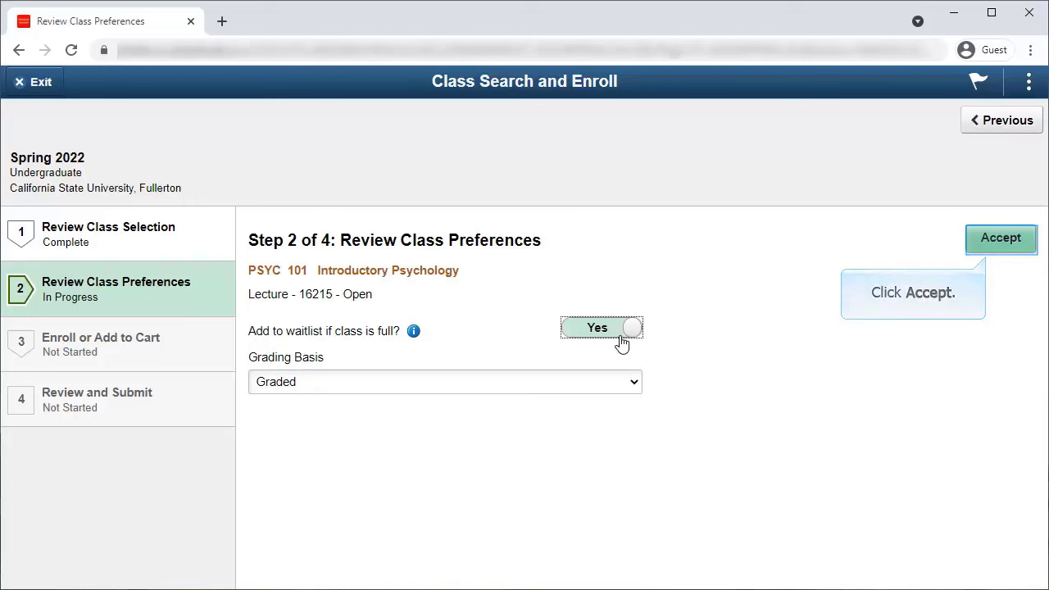
pyautogui.click(1006, 241)
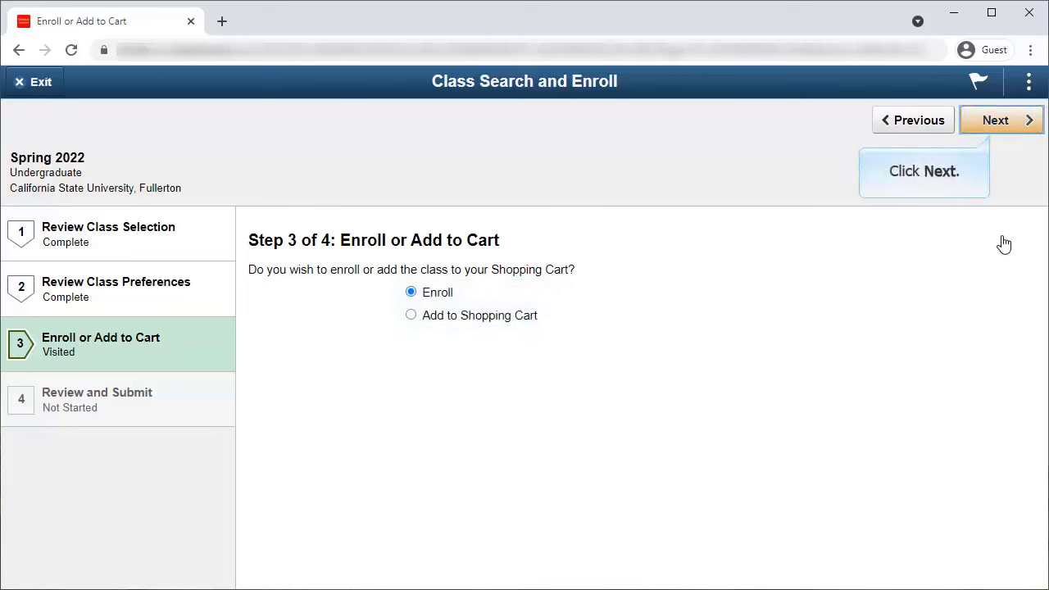
pyautogui.click(994, 122)
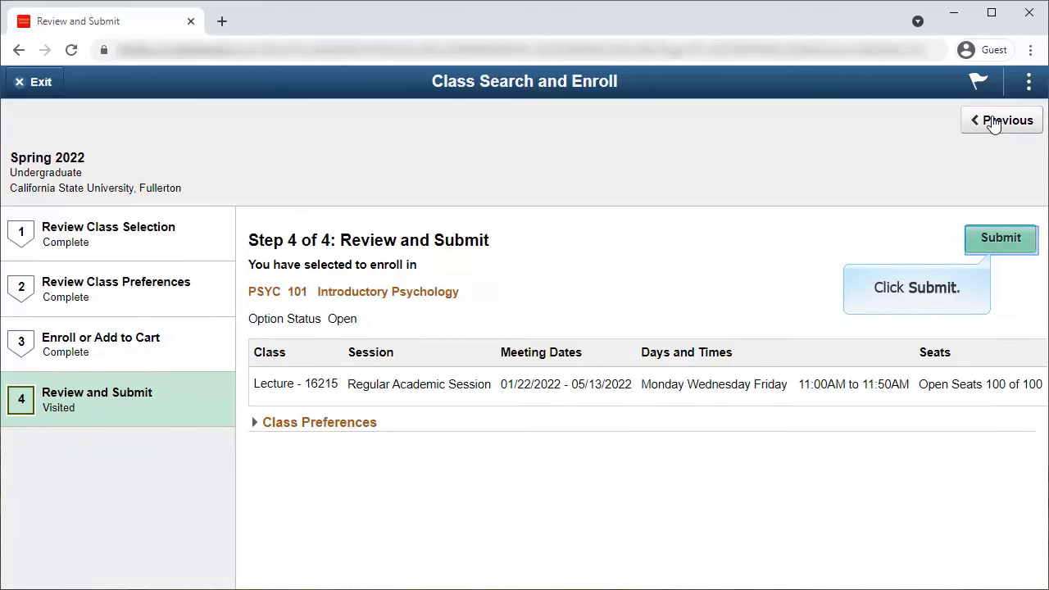
pyautogui.click(994, 239)
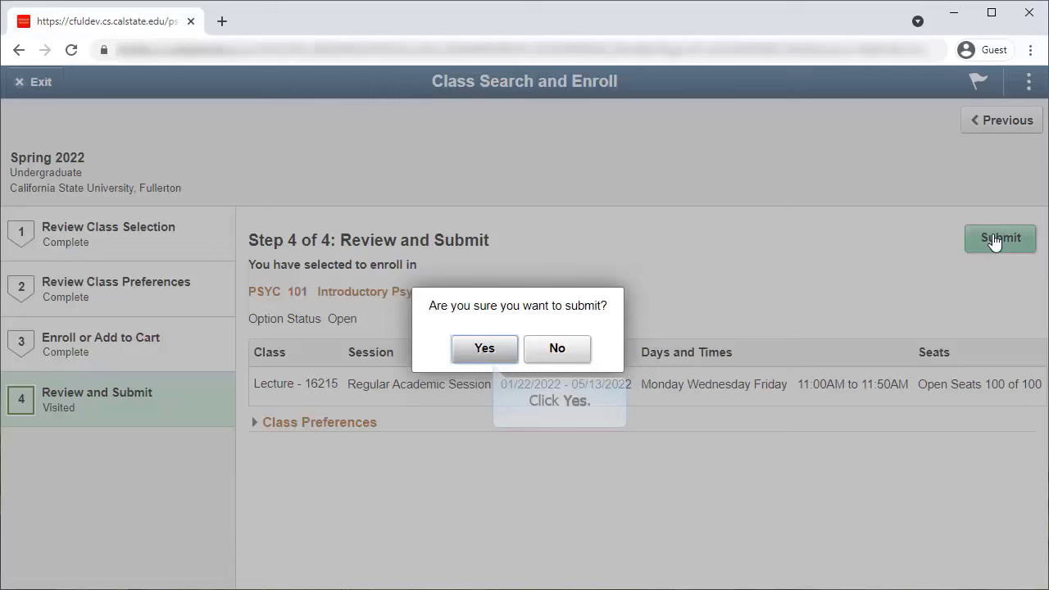
pyautogui.click(494, 347)
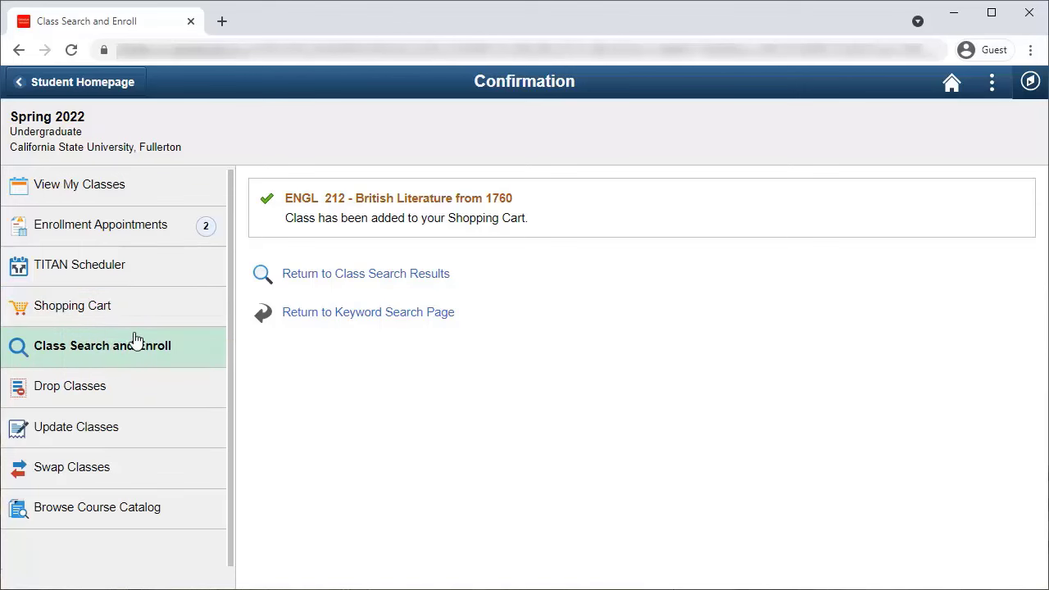
# Submit enrollment for ENGL 212 and HUSR 201 from the Spring 2022 shopping cart and view the class schedule.
pyautogui.click(78, 314)
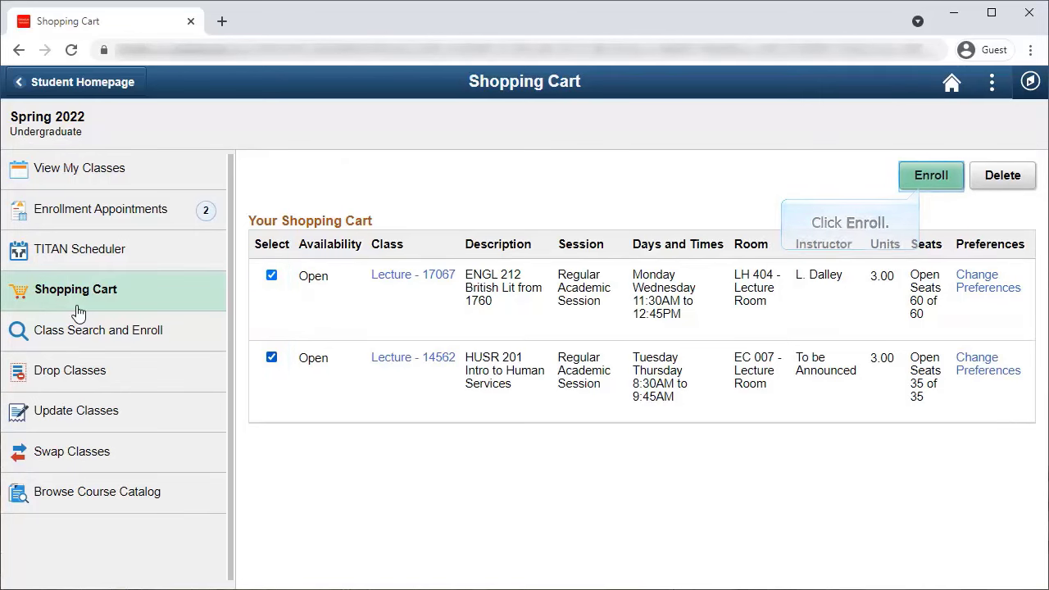
pyautogui.click(919, 186)
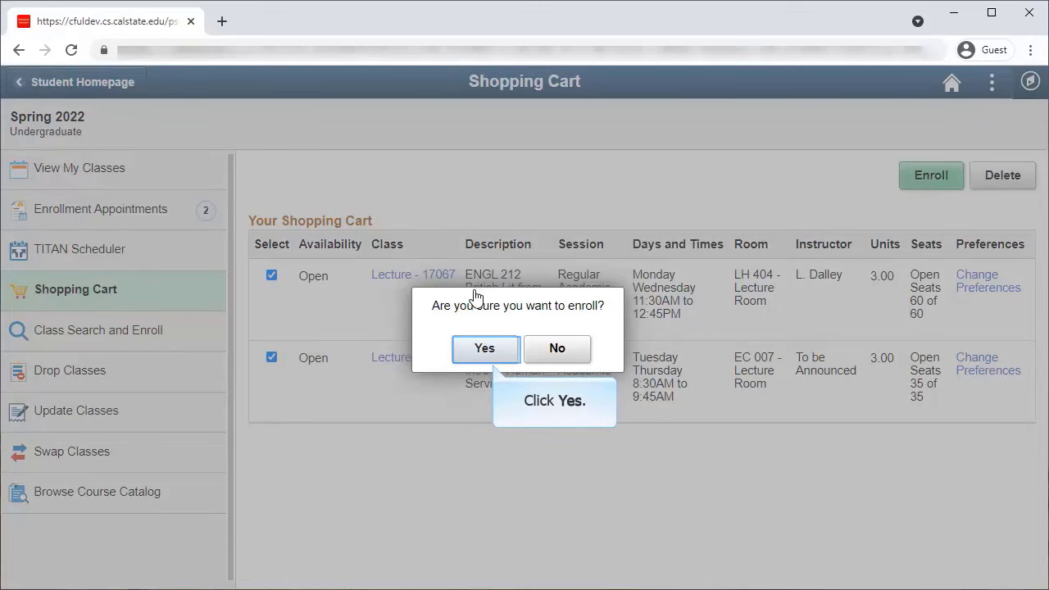
pyautogui.click(461, 349)
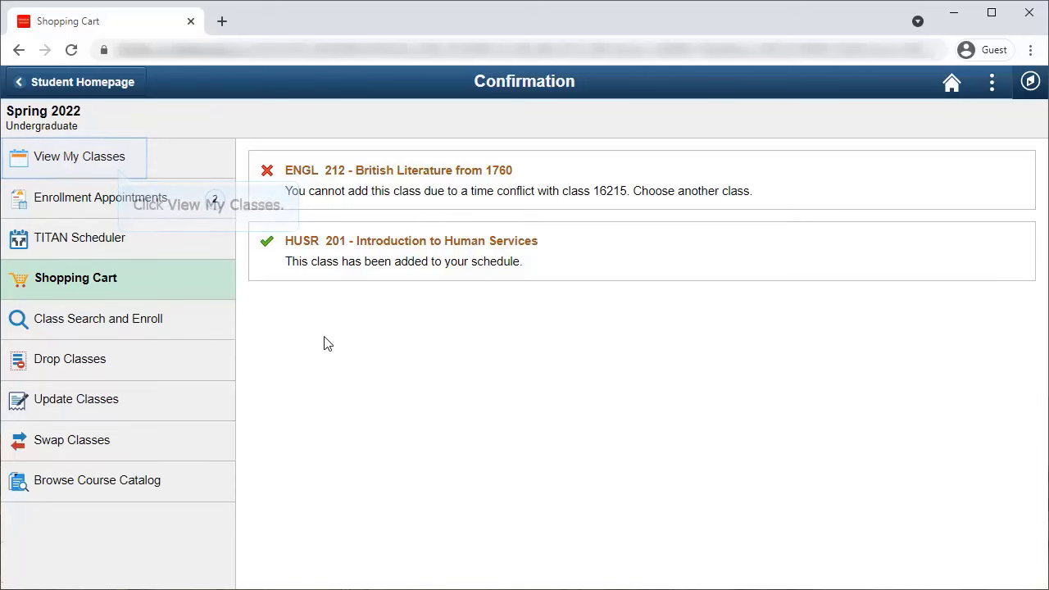
pyautogui.click(106, 157)
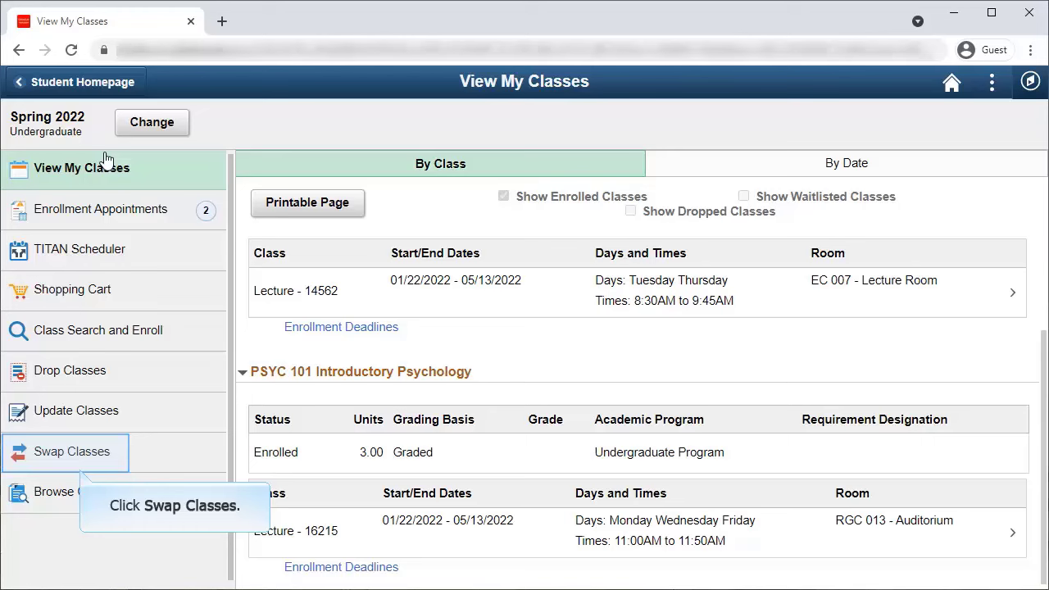
# Set up a Spring 2022 class swap of PSYC 101 (16215) for ENGL 212 lecture 17067.
pyautogui.click(75, 457)
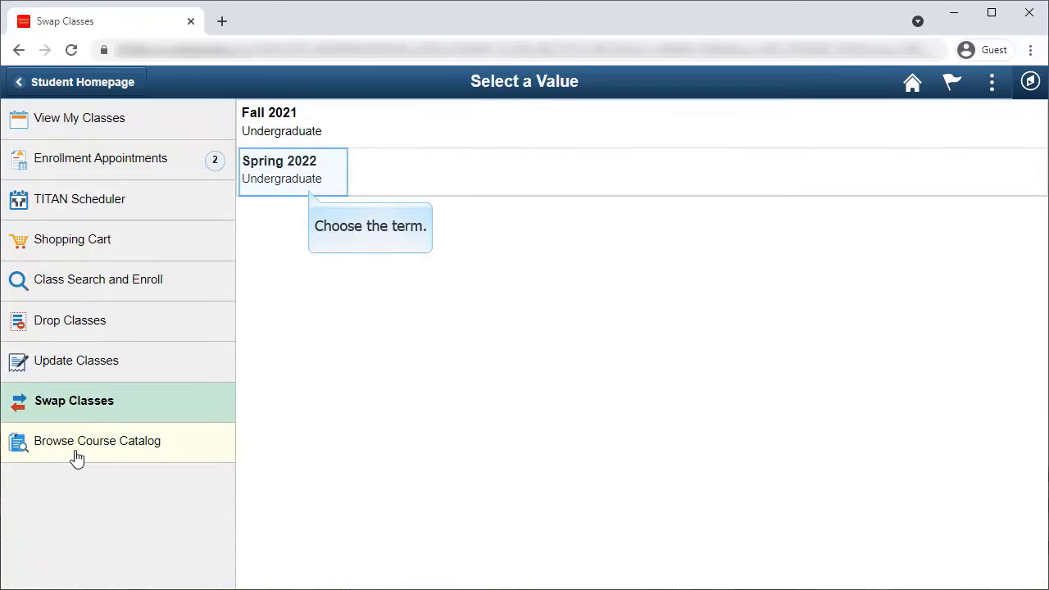
pyautogui.click(276, 176)
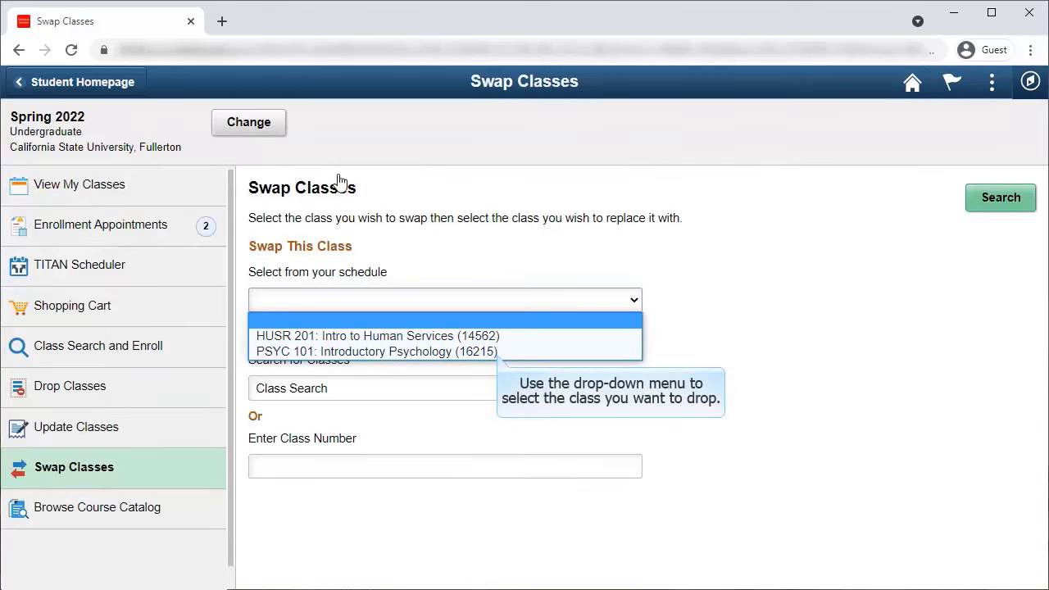
pyautogui.click(480, 351)
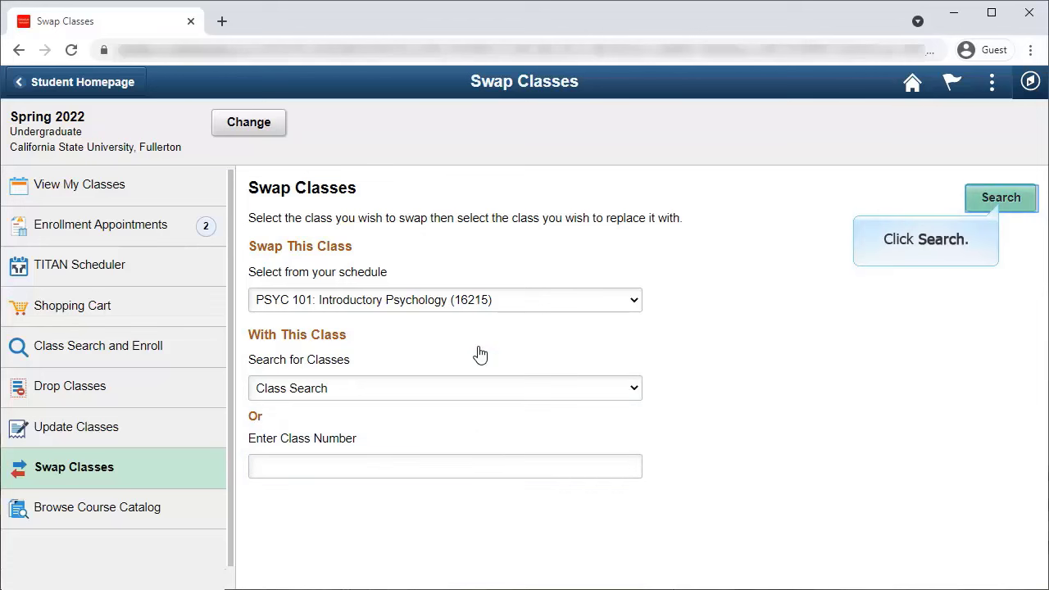
pyautogui.click(977, 198)
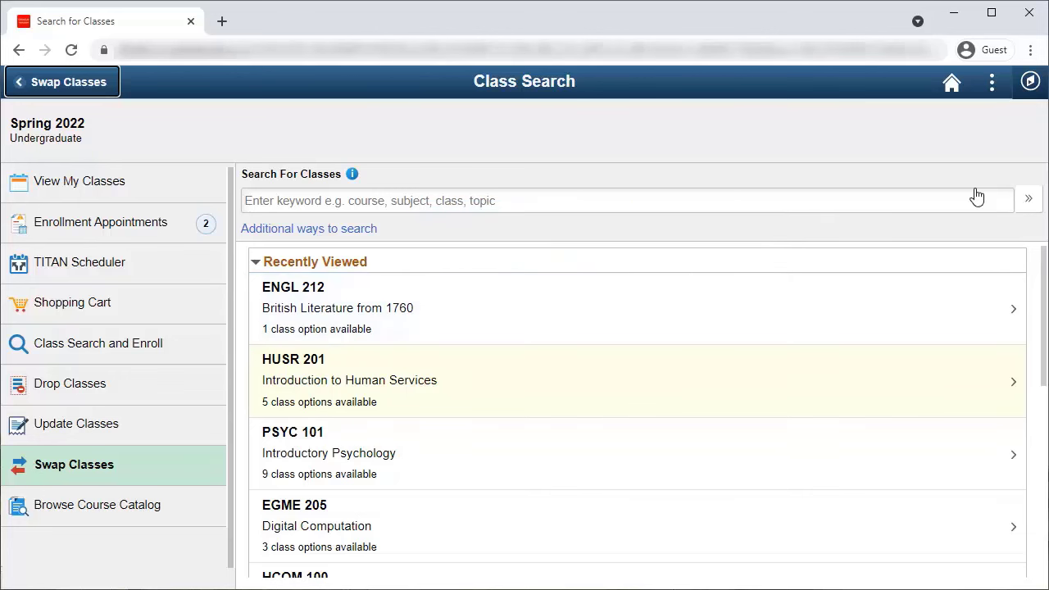
pyautogui.click(325, 298)
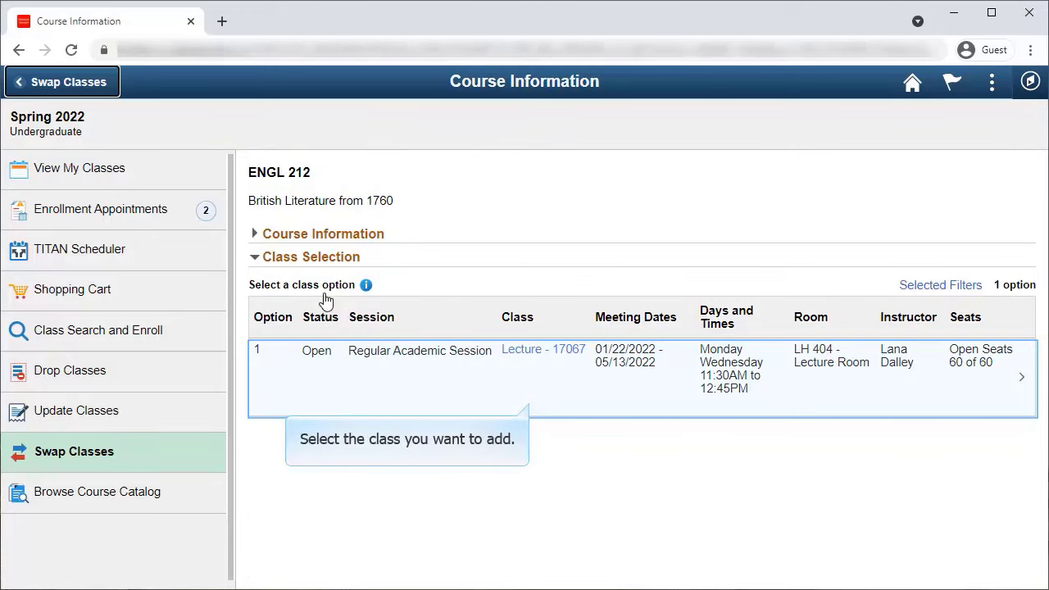
pyautogui.click(440, 393)
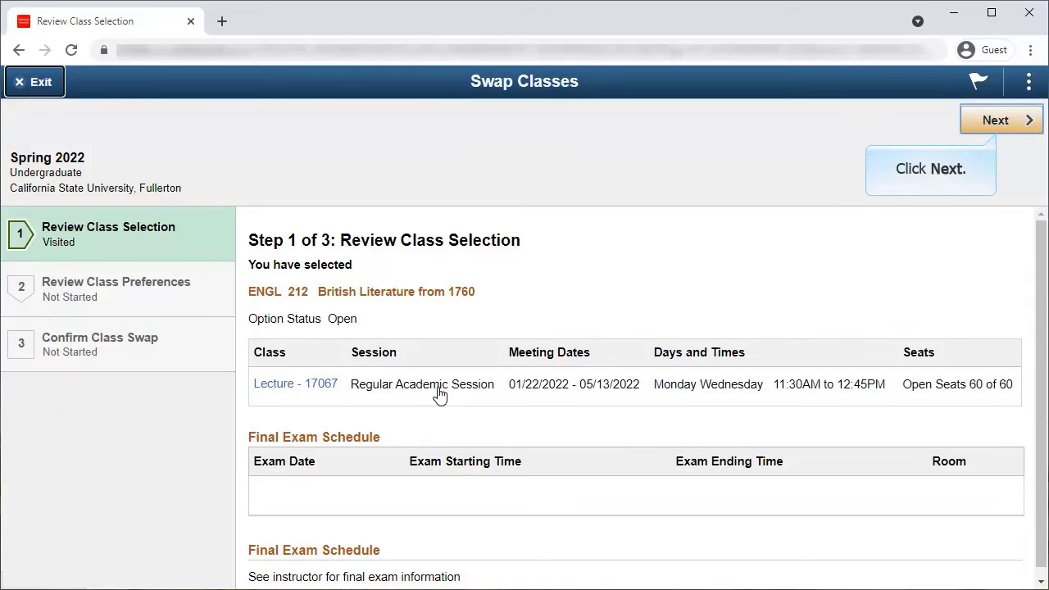
# Accept the ENGL 212 preferences with no waitlist and Graded basis, and submit the class swap.
pyautogui.click(980, 123)
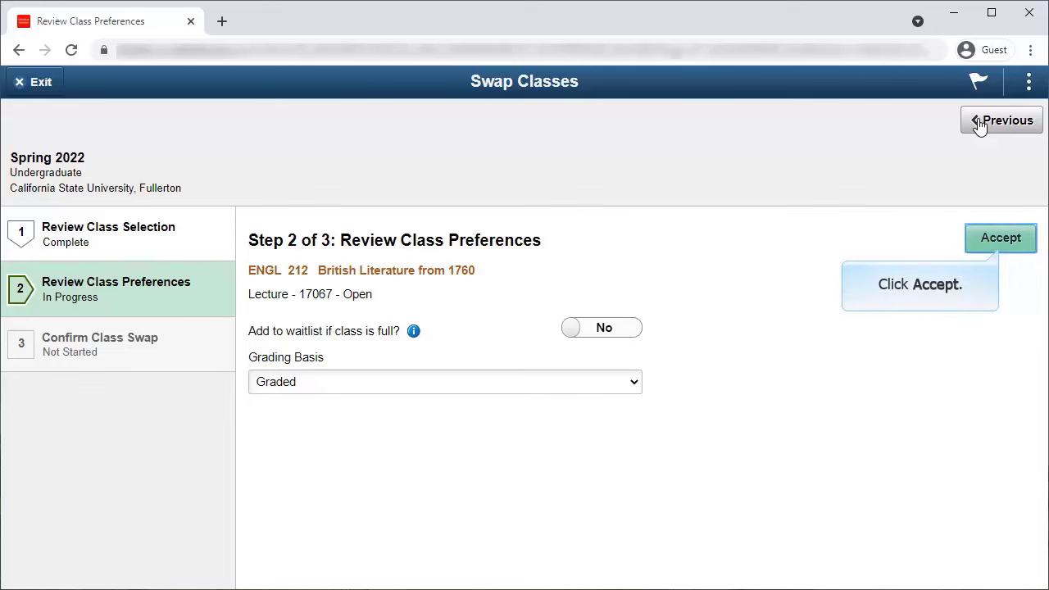
pyautogui.click(992, 236)
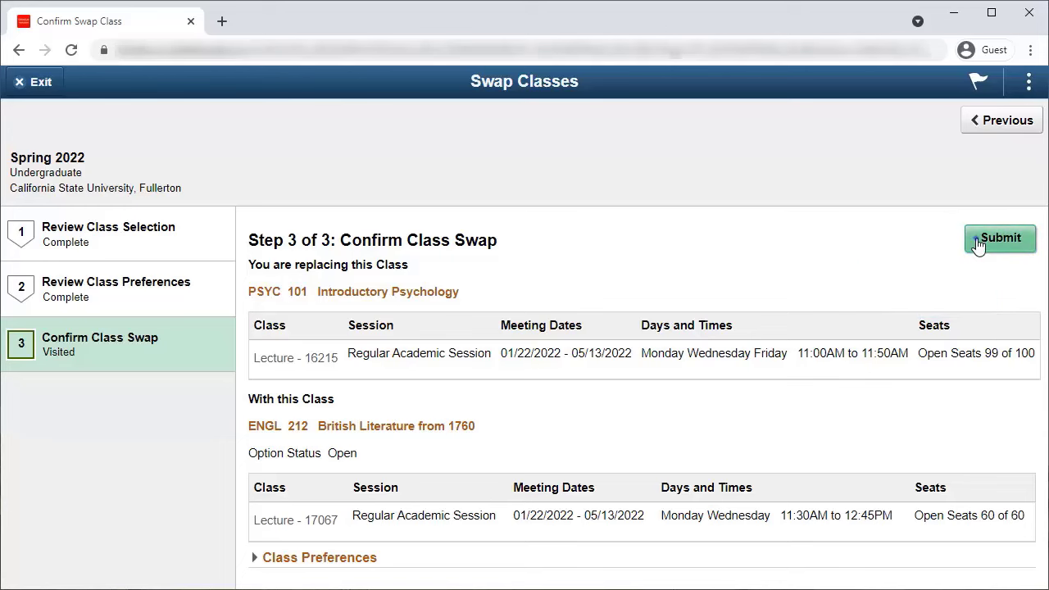
pyautogui.click(977, 244)
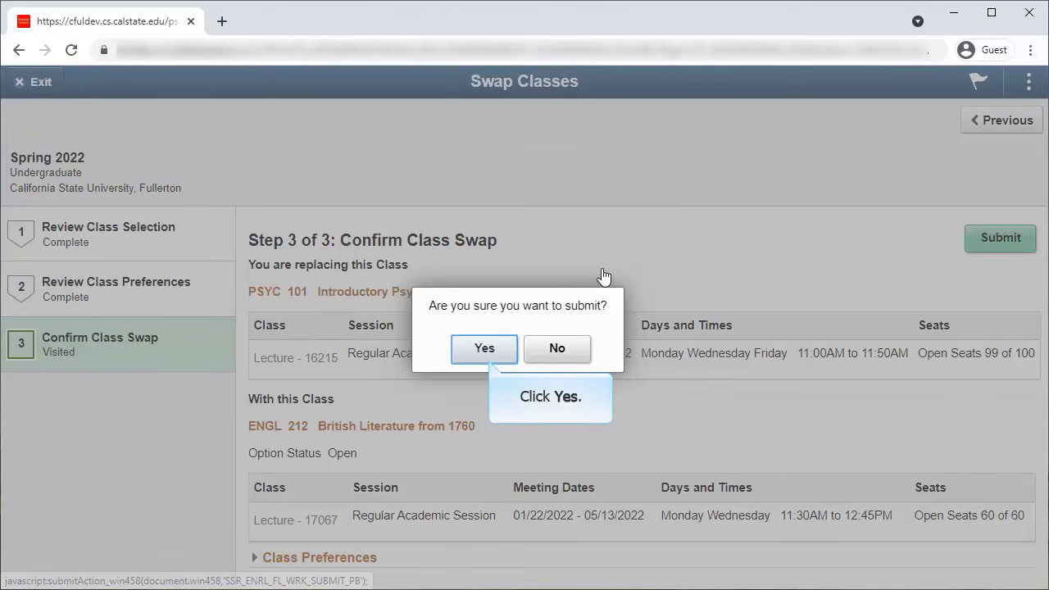
pyautogui.click(499, 346)
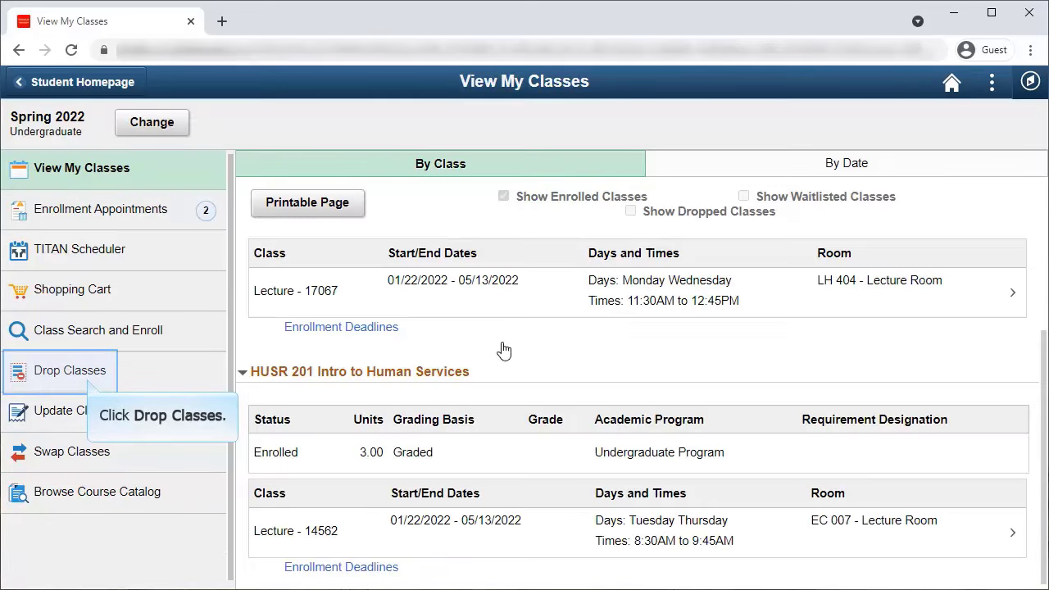
# Drop HUSR 201 Intro to Human Services, lecture 14562, from the Spring 2022 schedule.
pyautogui.click(88, 370)
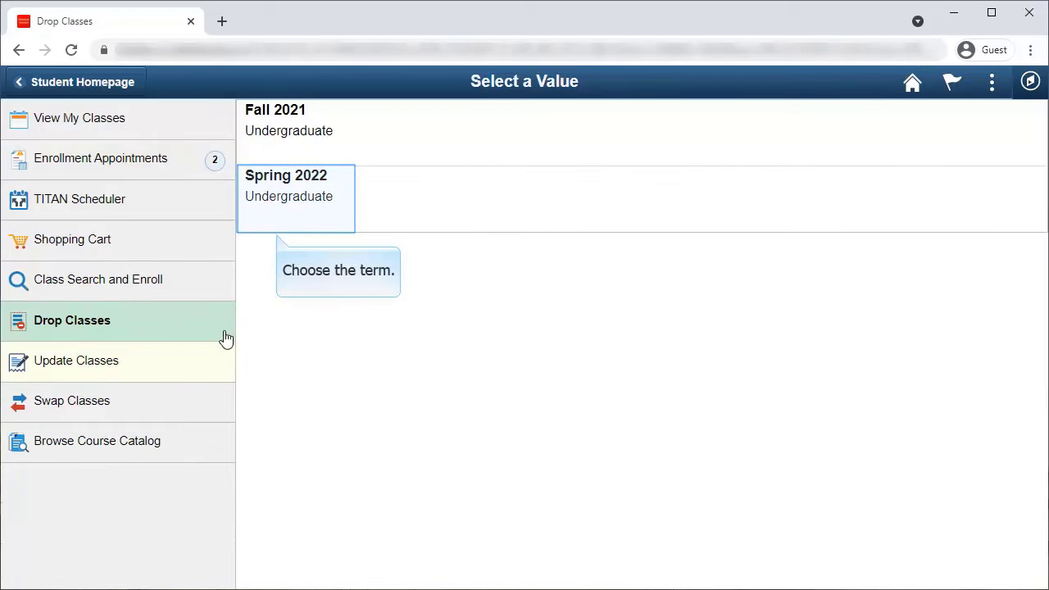
pyautogui.click(290, 204)
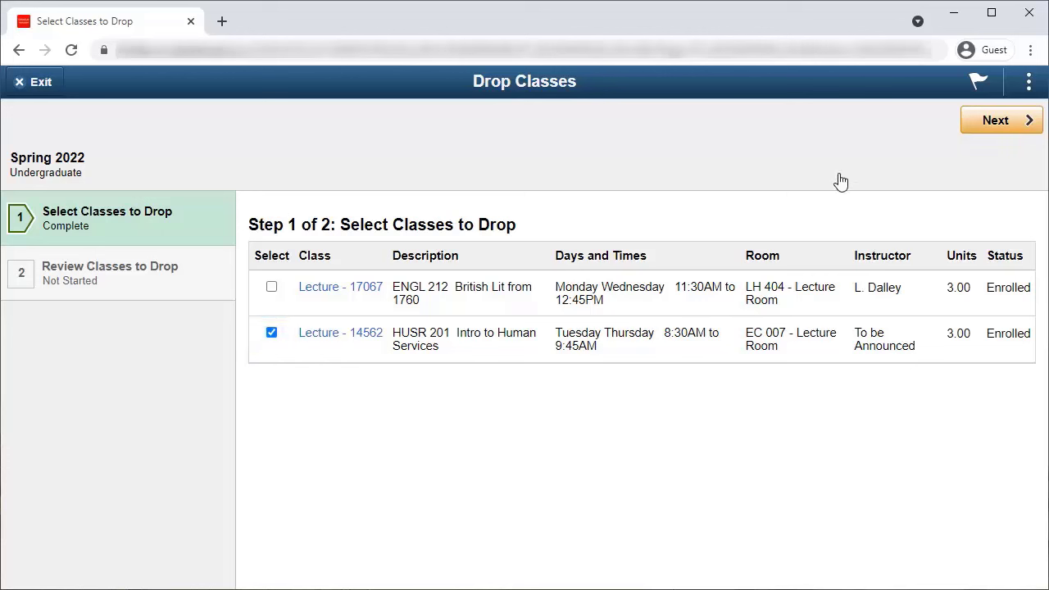
pyautogui.click(995, 121)
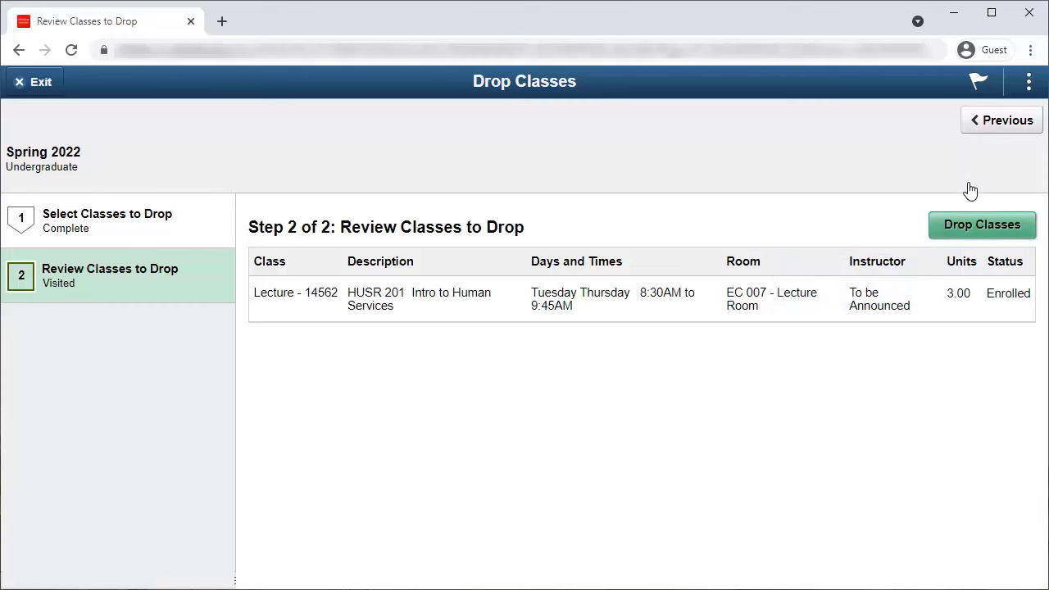
pyautogui.click(969, 234)
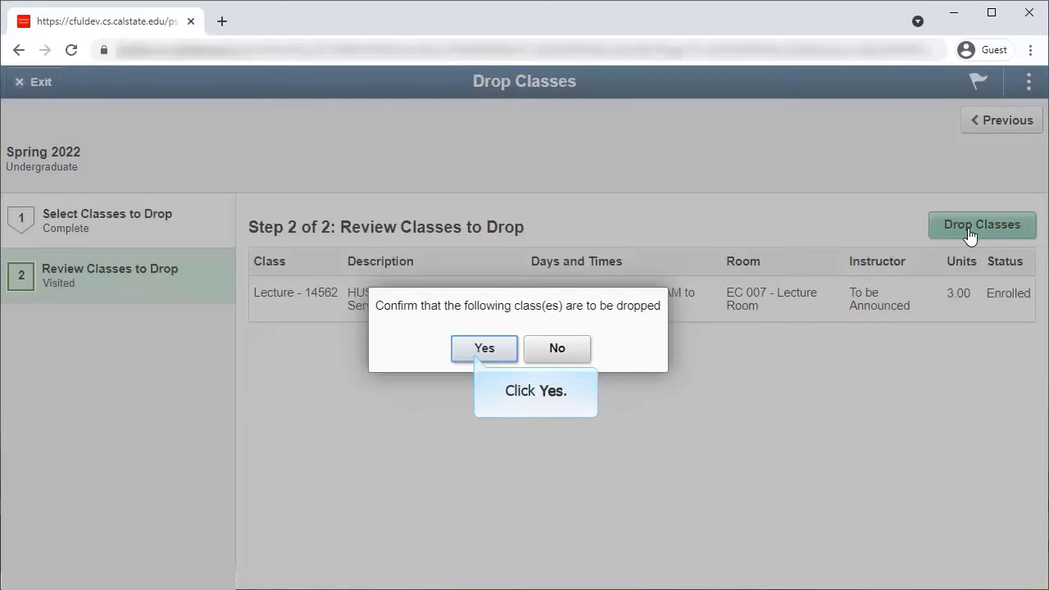
pyautogui.click(495, 352)
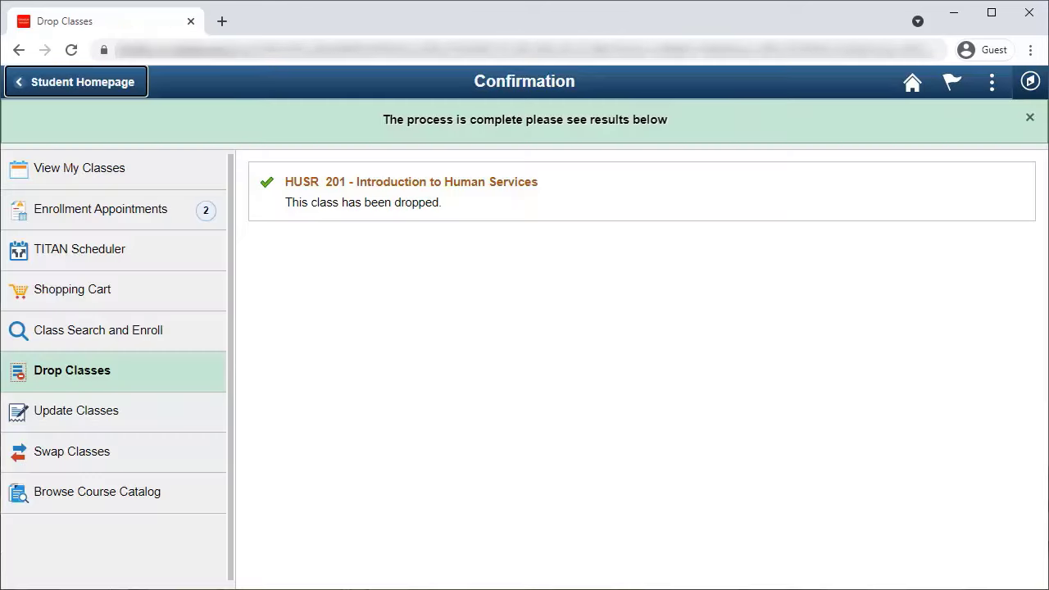